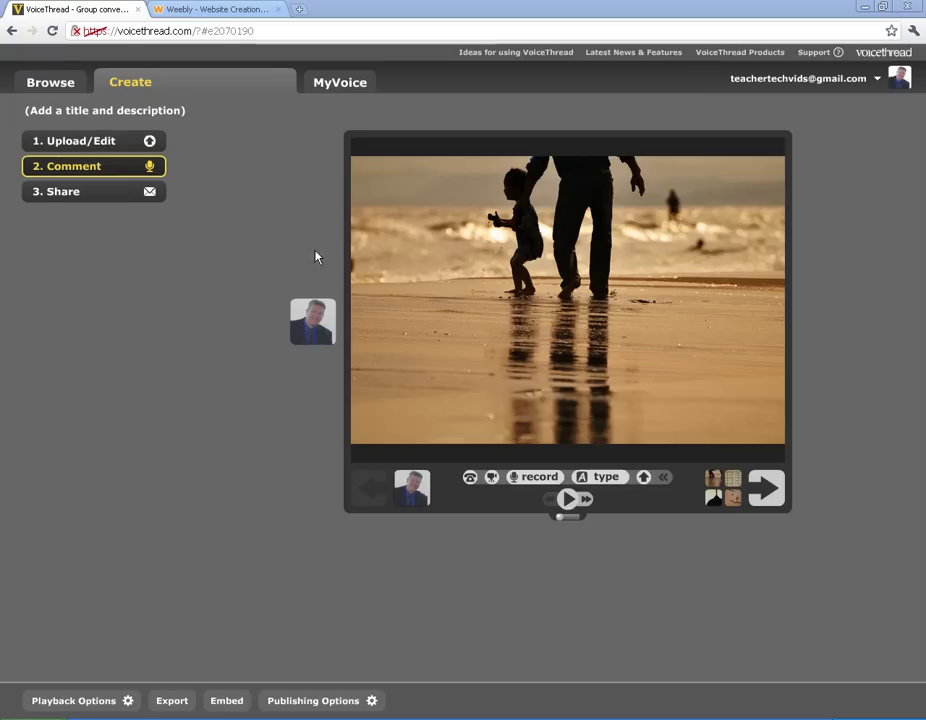
# Go to this VoiceThread's Share step to reach the Get a Link option.
pyautogui.click(63, 195)
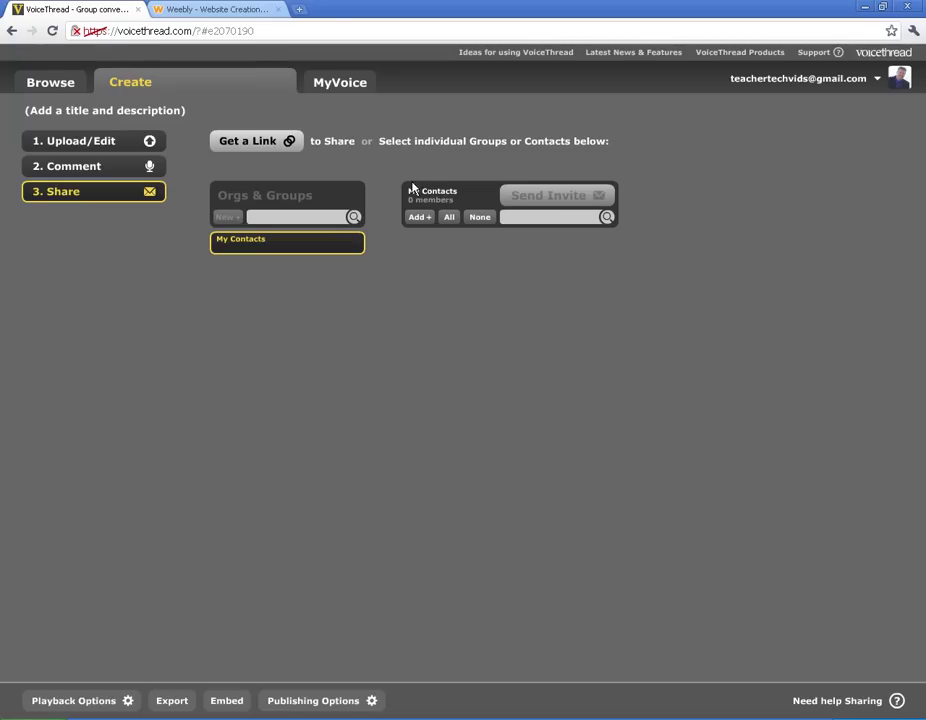
# Copy the public link with View and Comment allowed and Moderate Comments off.
pyautogui.click(256, 144)
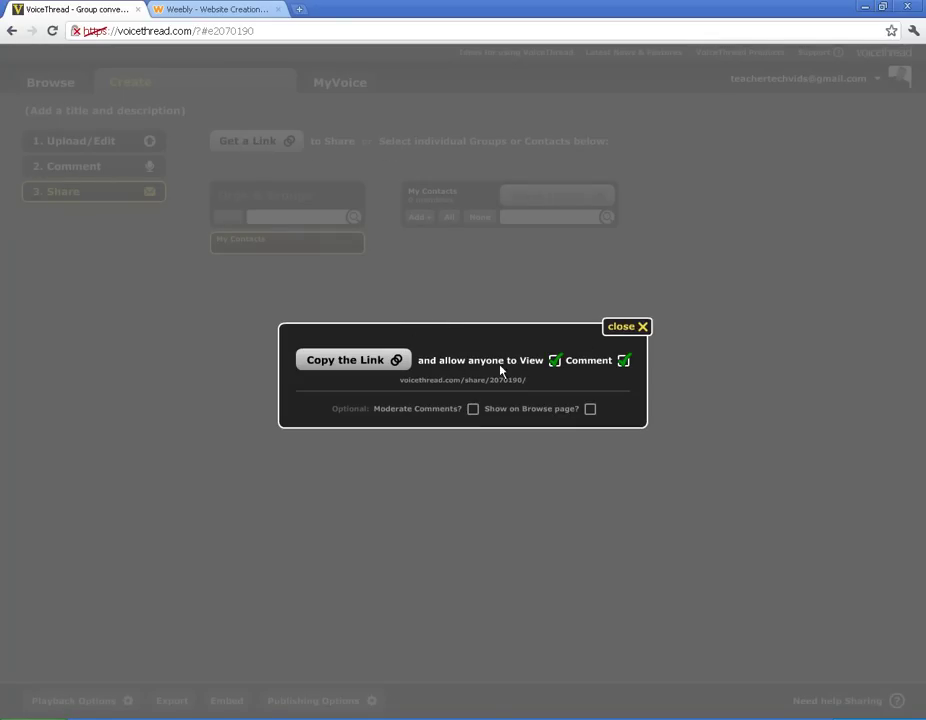
pyautogui.click(625, 366)
pyautogui.click(624, 362)
pyautogui.click(624, 363)
pyautogui.click(623, 364)
pyautogui.click(472, 411)
pyautogui.click(471, 412)
pyautogui.click(384, 366)
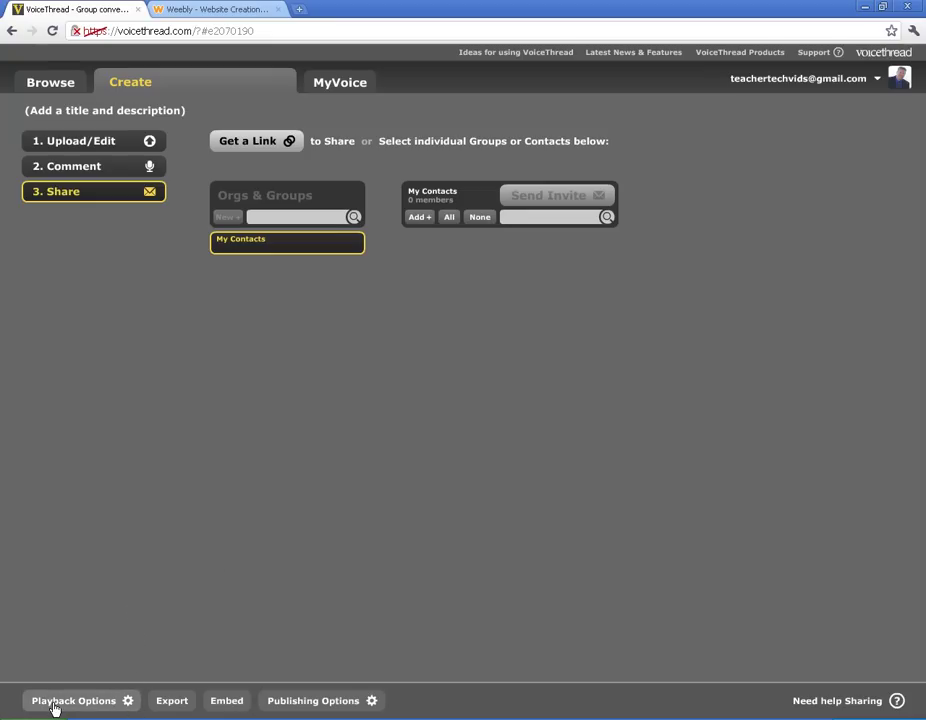
# Save playback options with Start playing when opened checked and Show fullscreen unchecked.
pyautogui.click(130, 706)
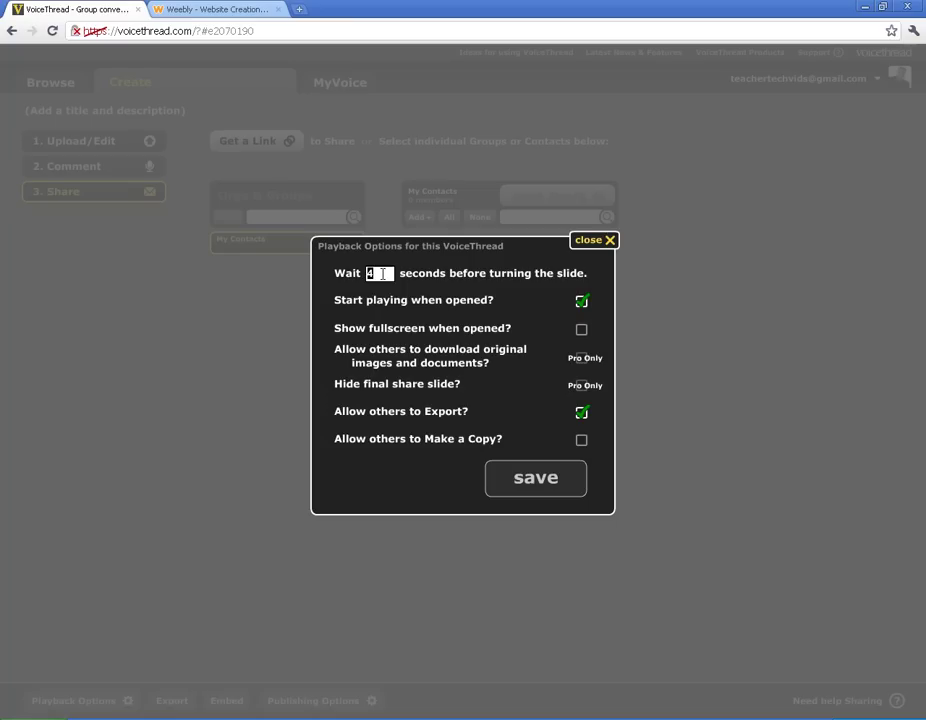
pyautogui.click(581, 302)
pyautogui.click(582, 304)
pyautogui.click(583, 332)
pyautogui.click(583, 332)
pyautogui.click(546, 482)
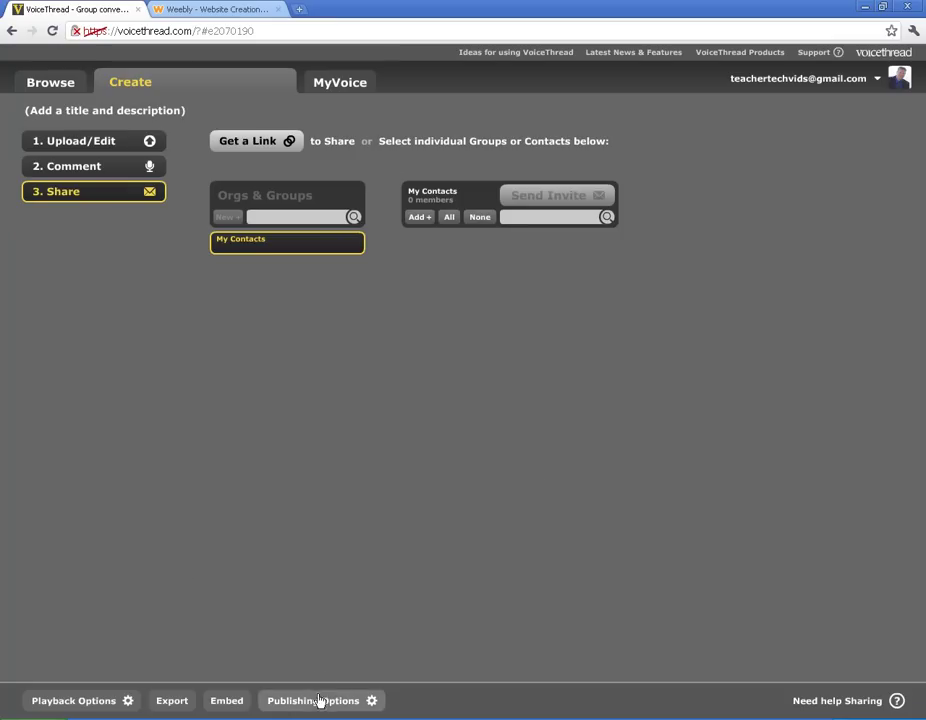
# Save Publishing Options: anyone can view and comment, unmoderated, not on the Browse page.
pyautogui.click(356, 705)
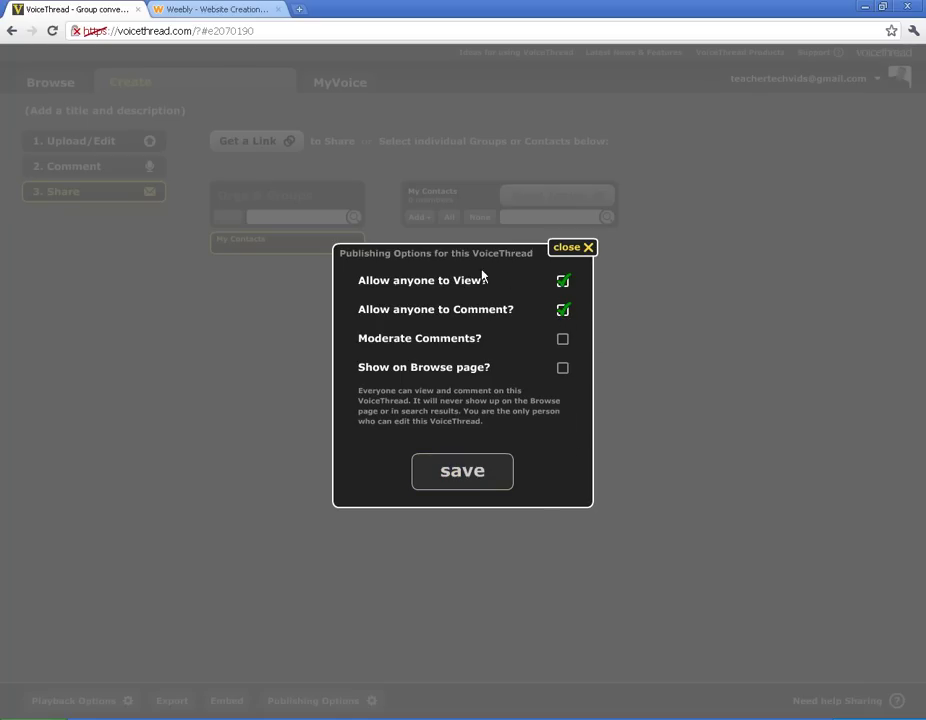
pyautogui.click(471, 466)
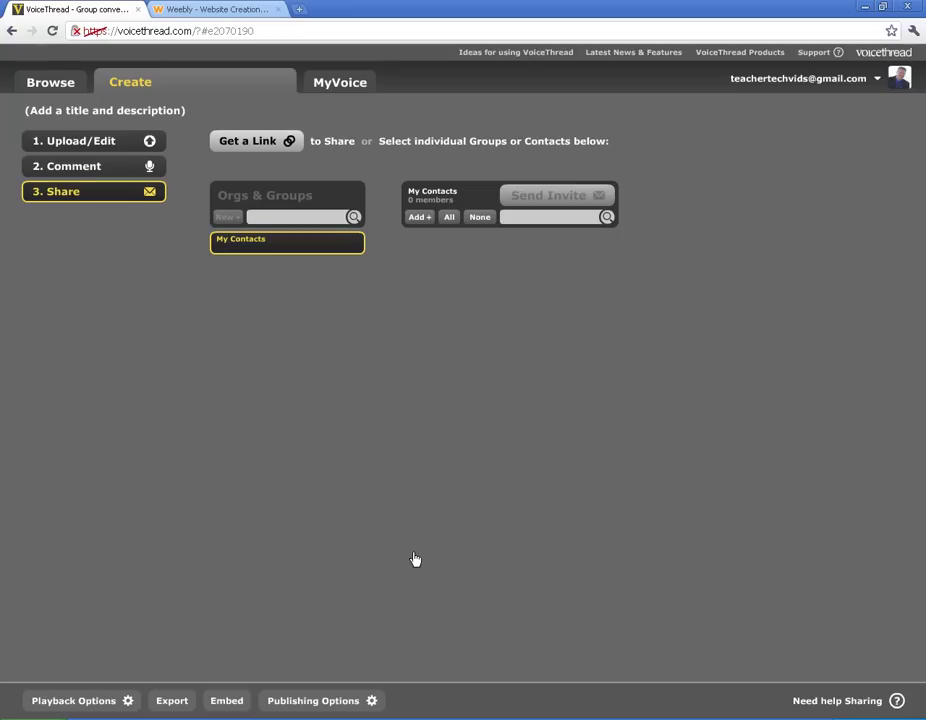
# Copy the VoiceThread embed code, then switch to the Weebly editor for the 'Testing' site.
pyautogui.click(227, 704)
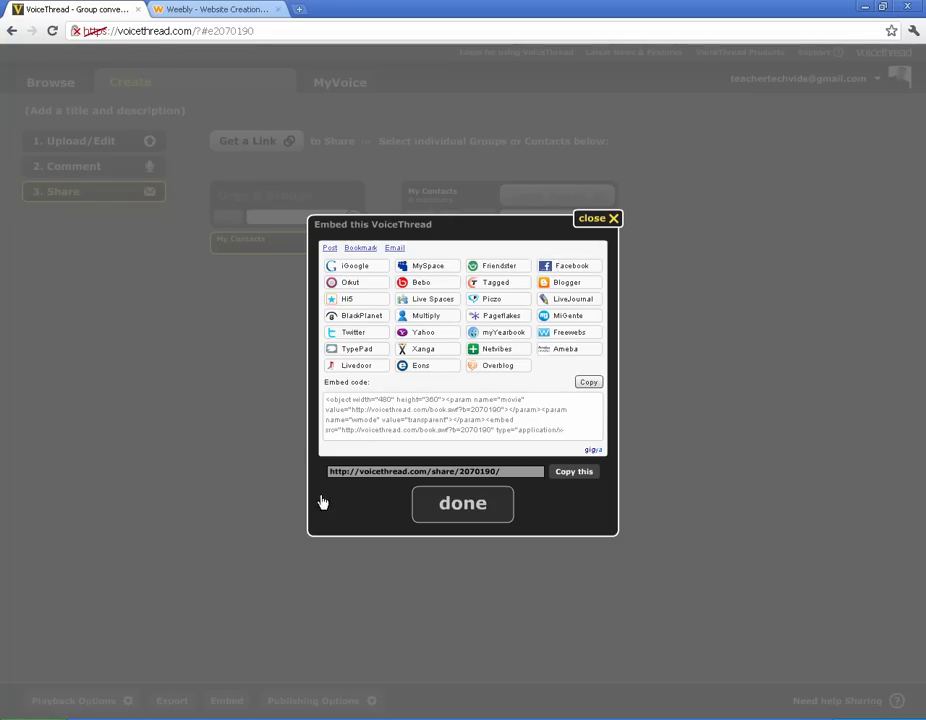
pyautogui.click(542, 470)
pyautogui.click(422, 428)
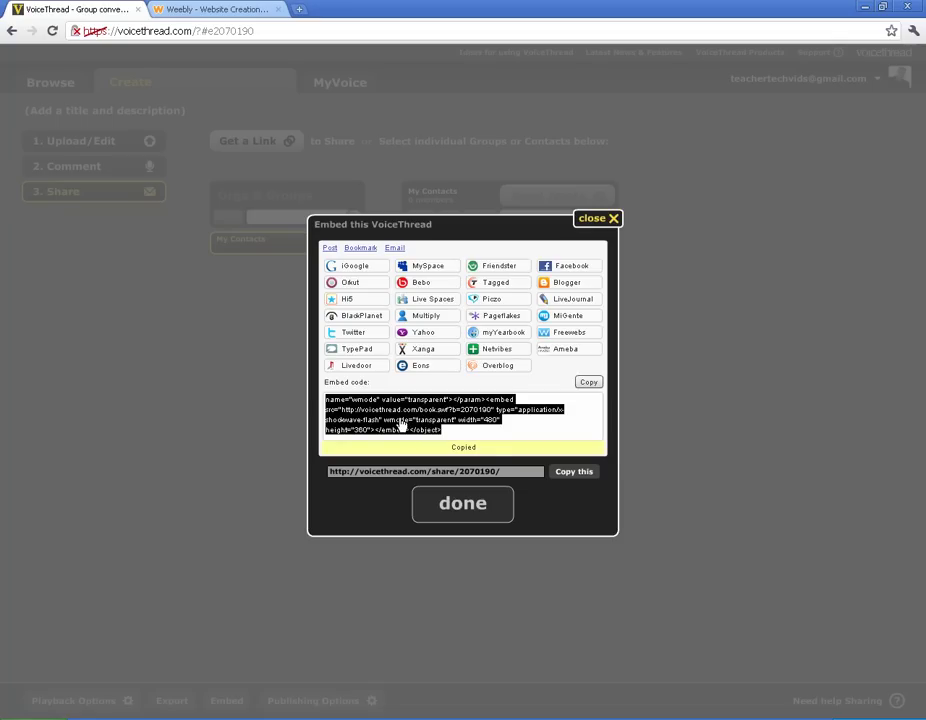
pyautogui.click(470, 513)
pyautogui.click(193, 12)
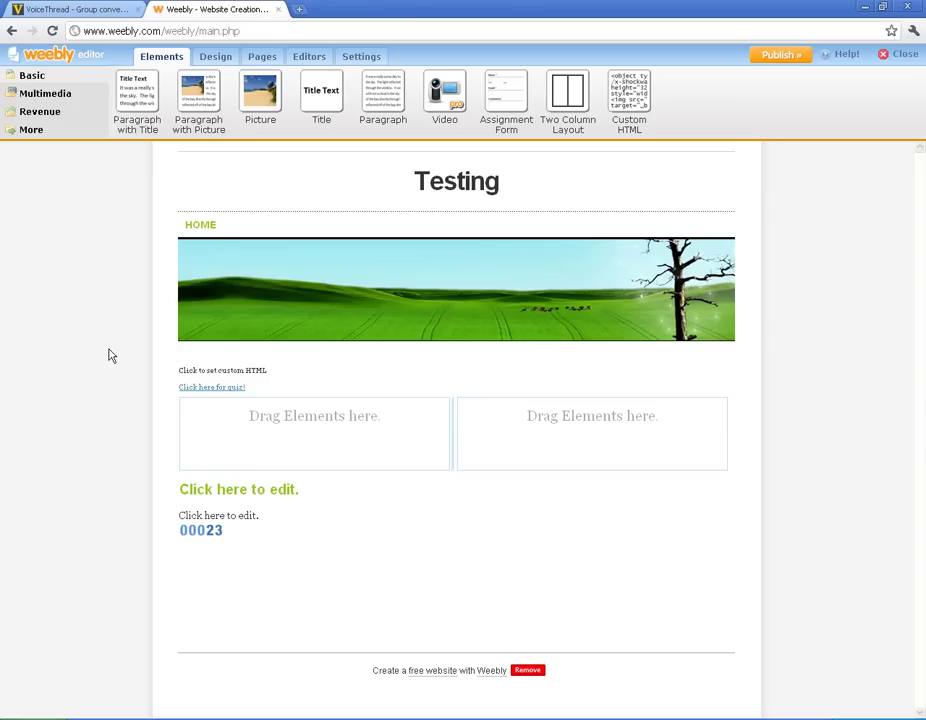
# Paste the embed code into the Custom HTML element so the beach-photo player shows.
pyautogui.click(275, 378)
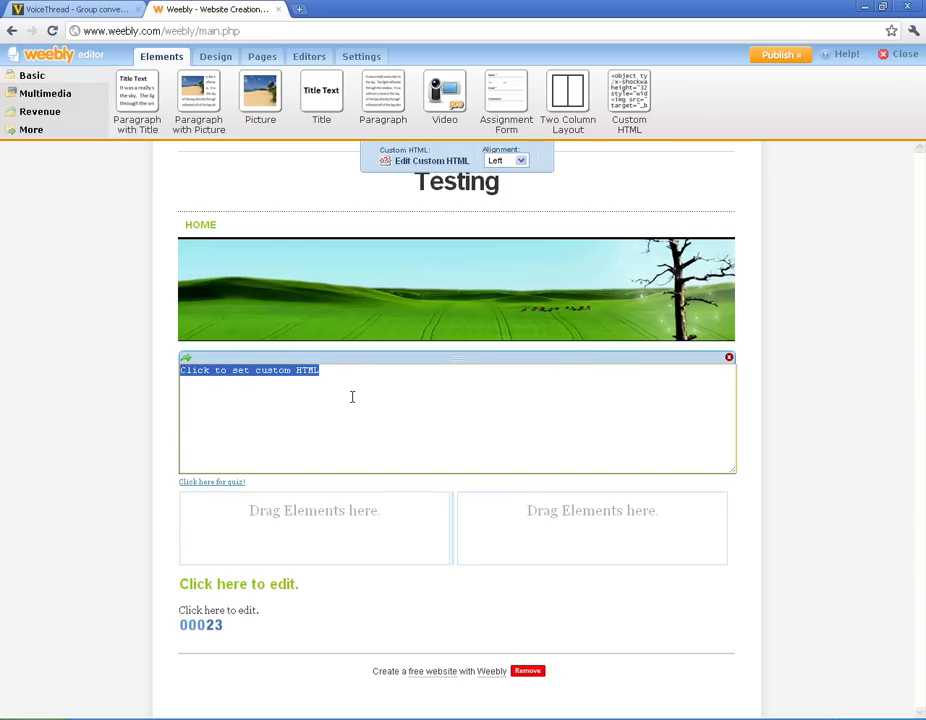
pyautogui.hotkey('ctrl', 'v')
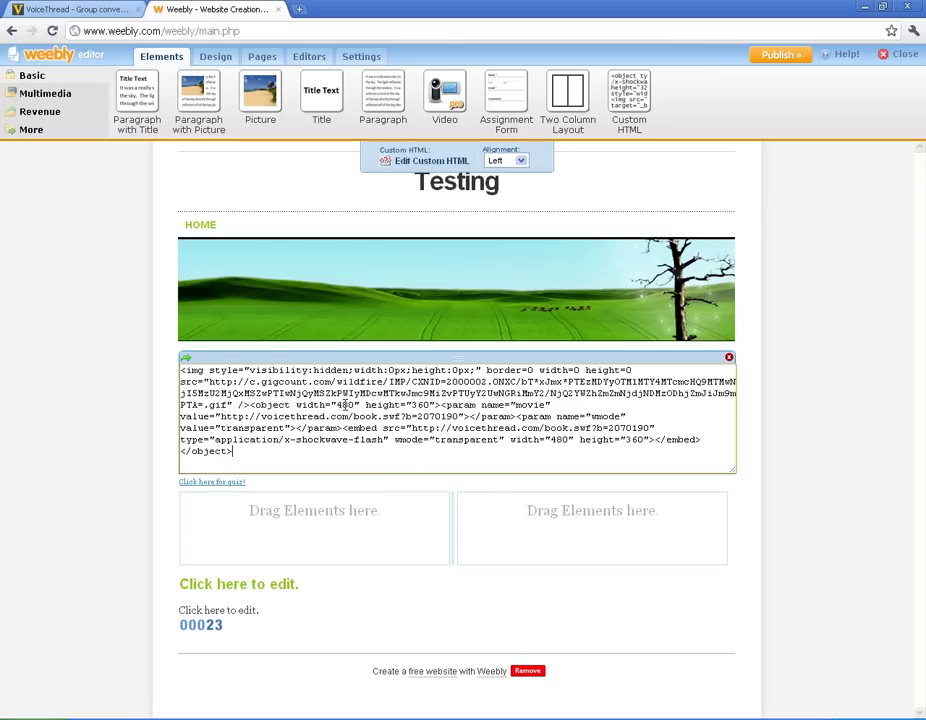
pyautogui.click(834, 376)
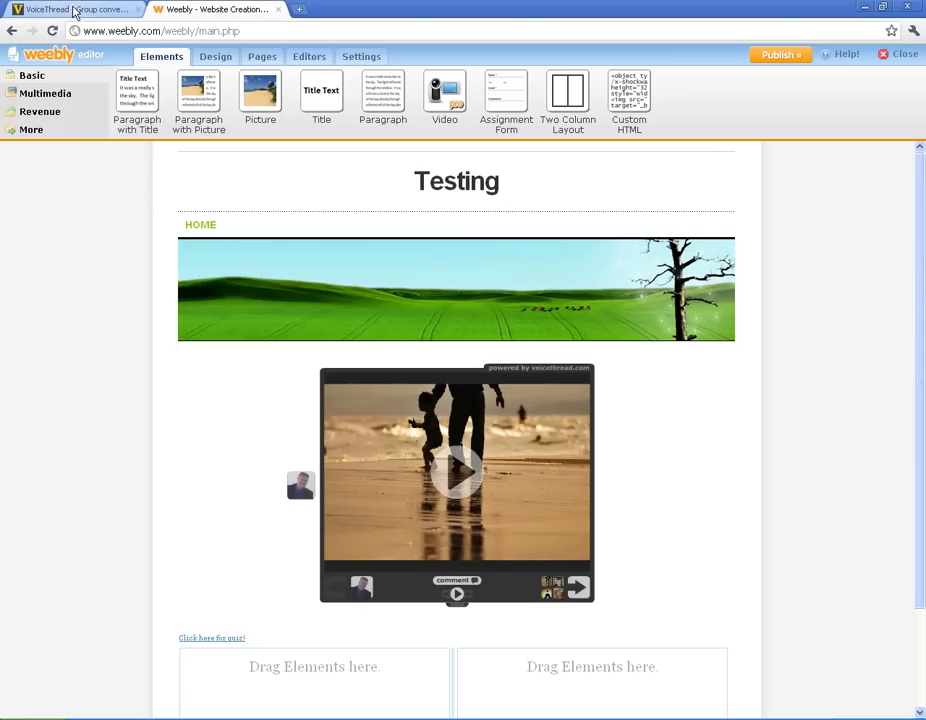
# Browse the Digital Library of example projects, then return to the VoiceThread Share page.
pyautogui.click(74, 11)
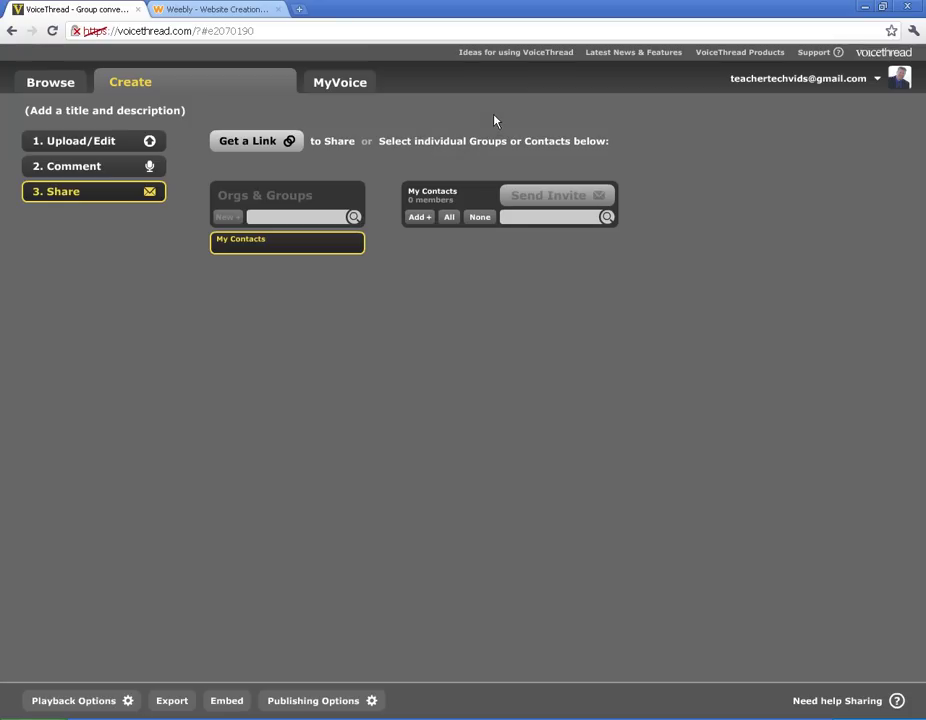
pyautogui.click(528, 53)
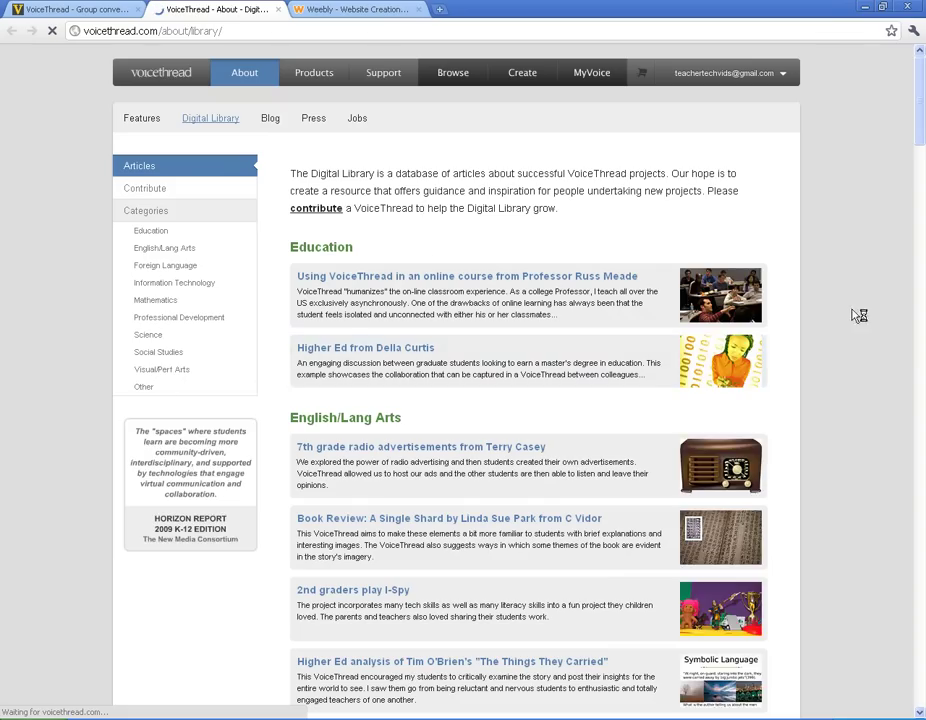
pyautogui.scroll(-10, 824, 432)
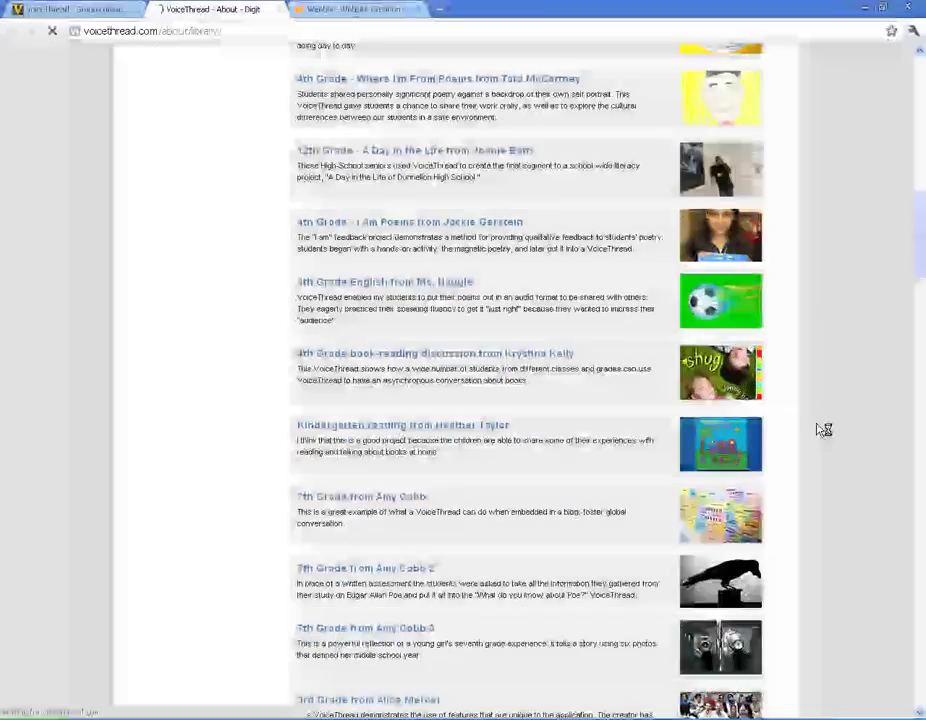
pyautogui.scroll(4, 818, 430)
pyautogui.scroll(6, 816, 430)
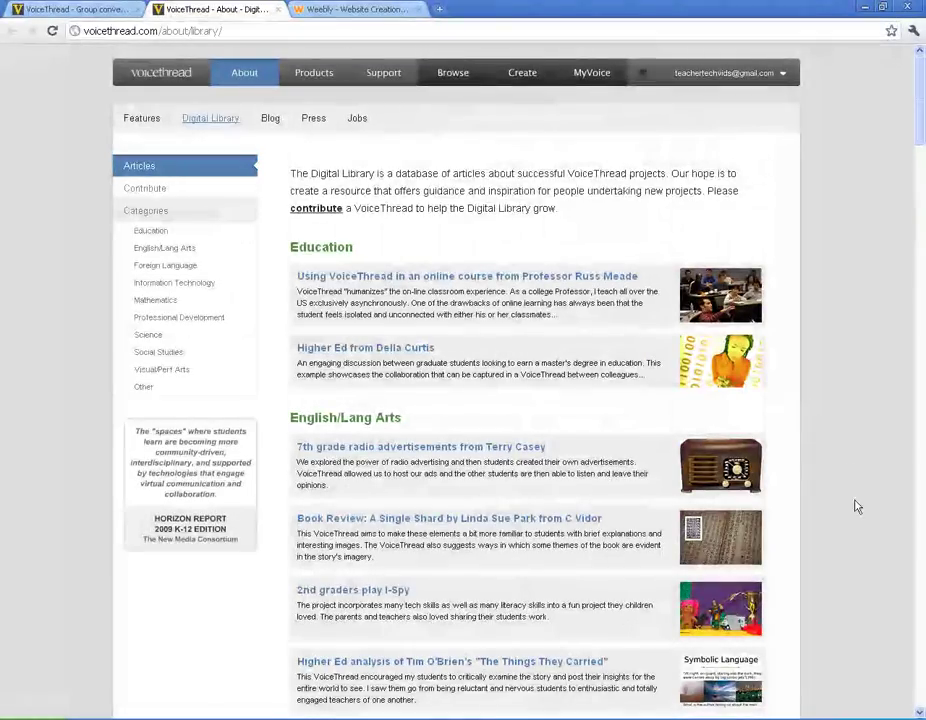
pyautogui.scroll(-3, 828, 610)
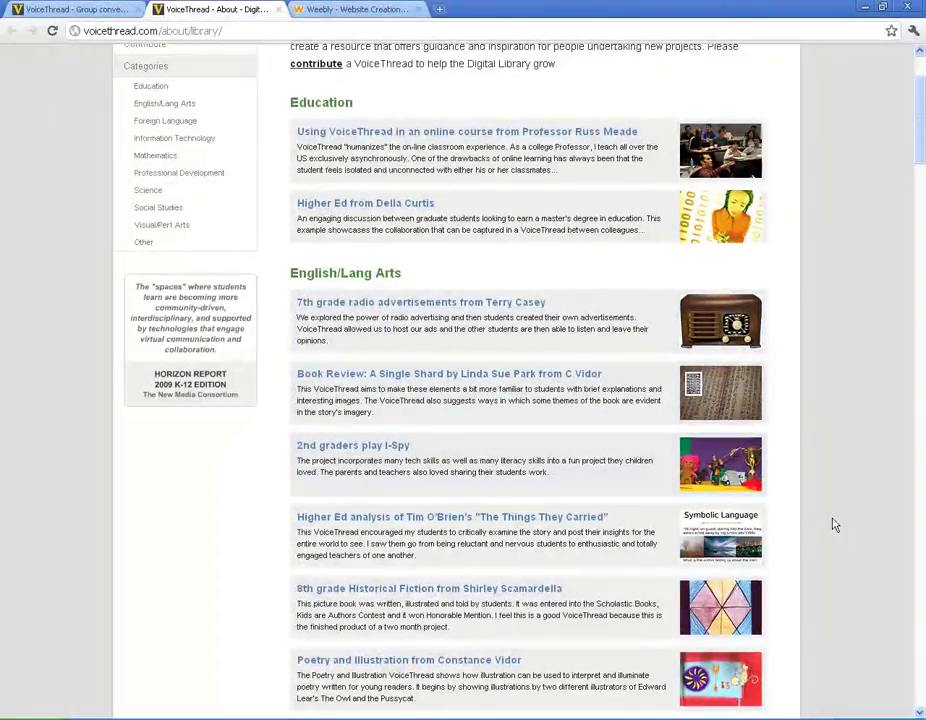
pyautogui.scroll(-7, 818, 541)
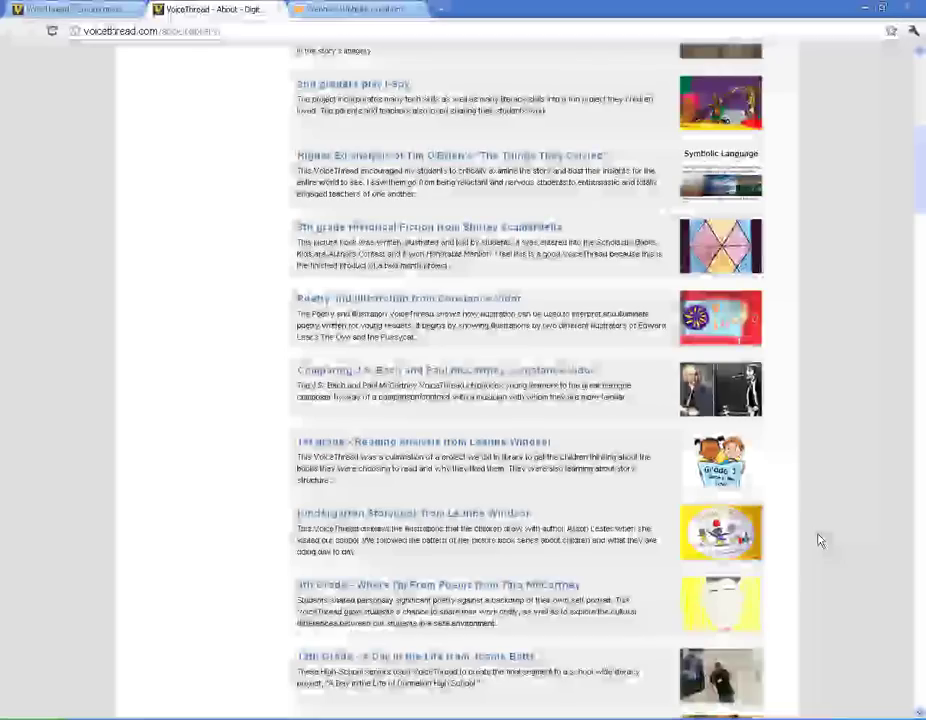
pyautogui.scroll(-8, 818, 541)
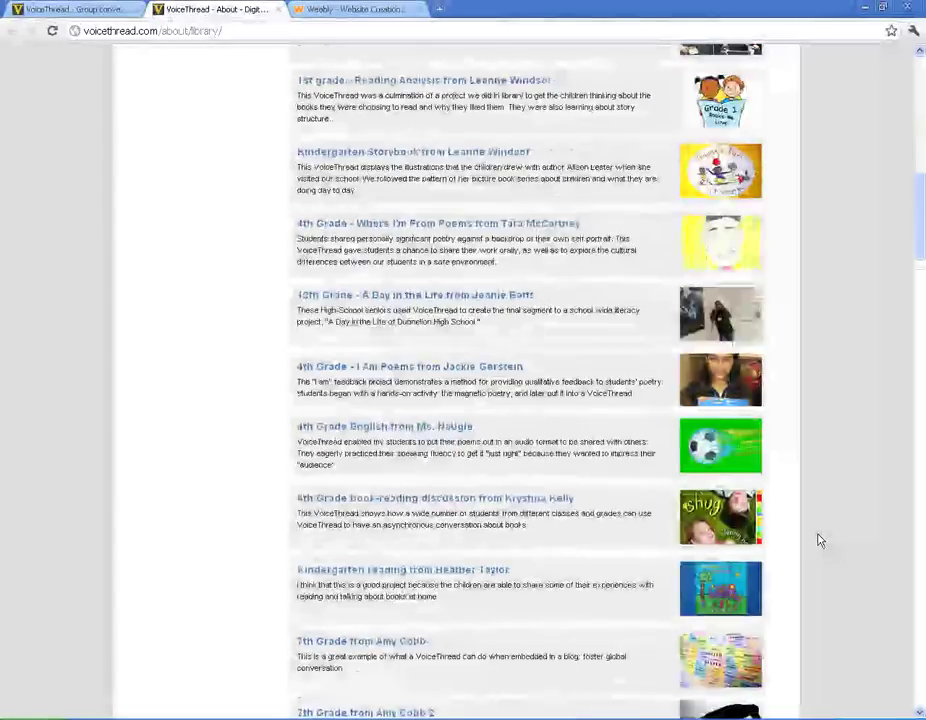
pyautogui.scroll(20, 818, 541)
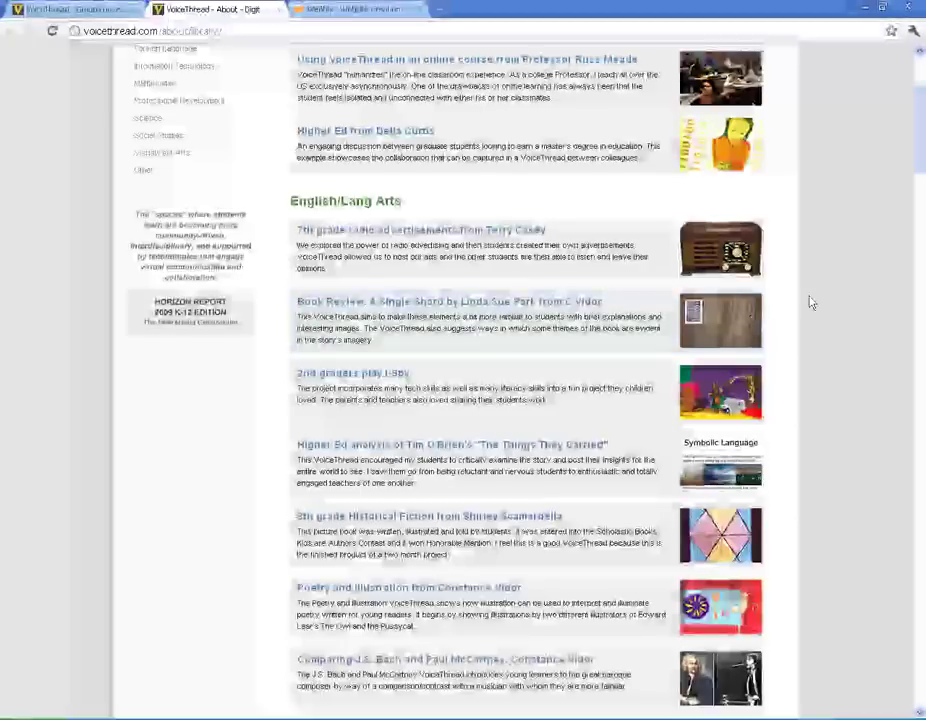
pyautogui.scroll(3, 848, 288)
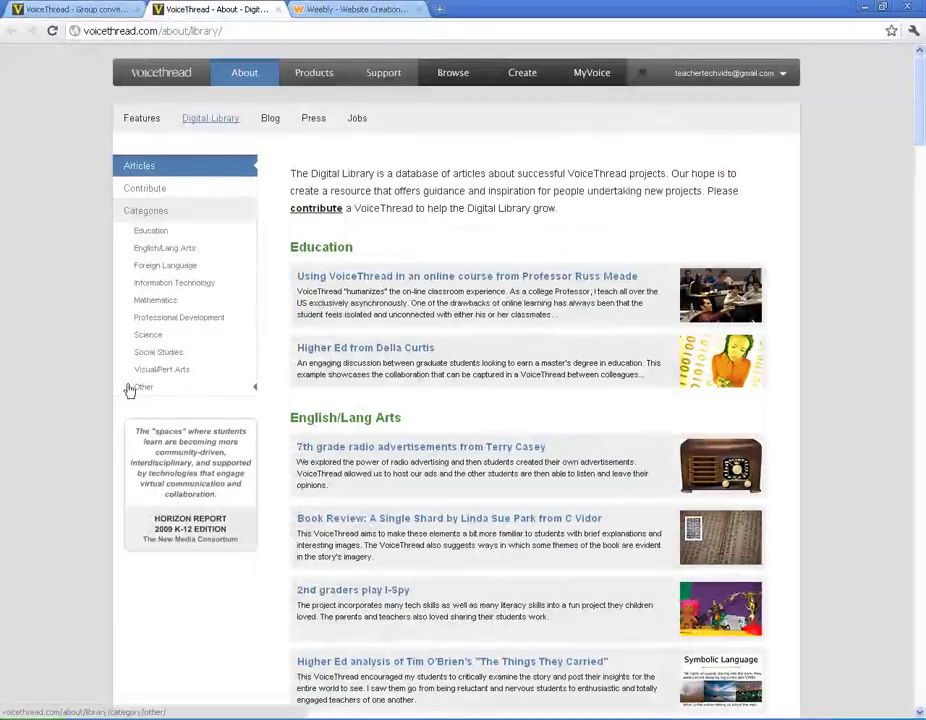
pyautogui.click(62, 9)
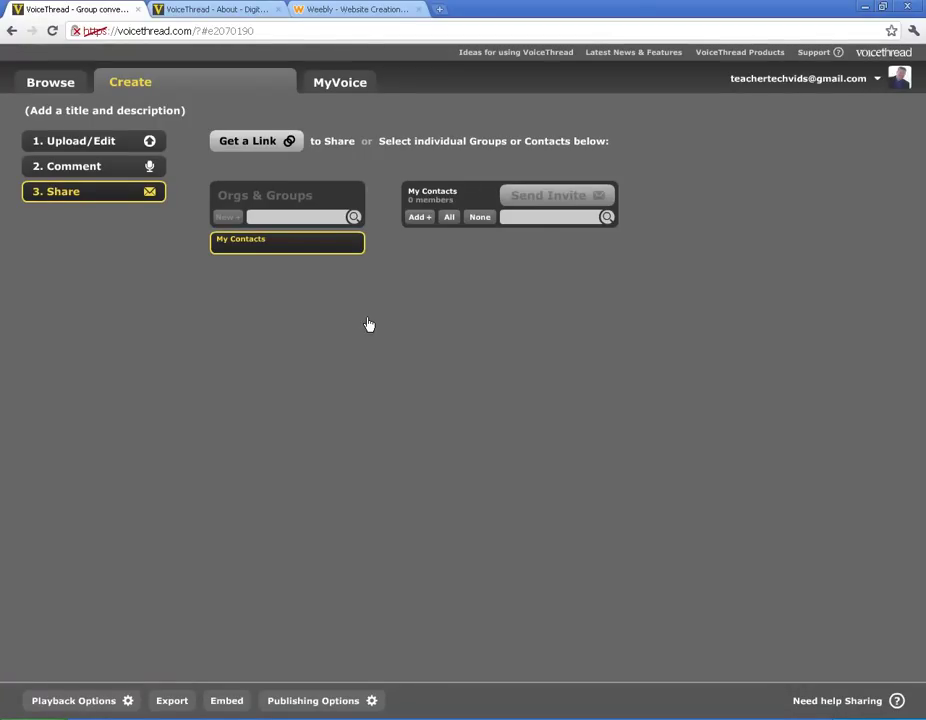